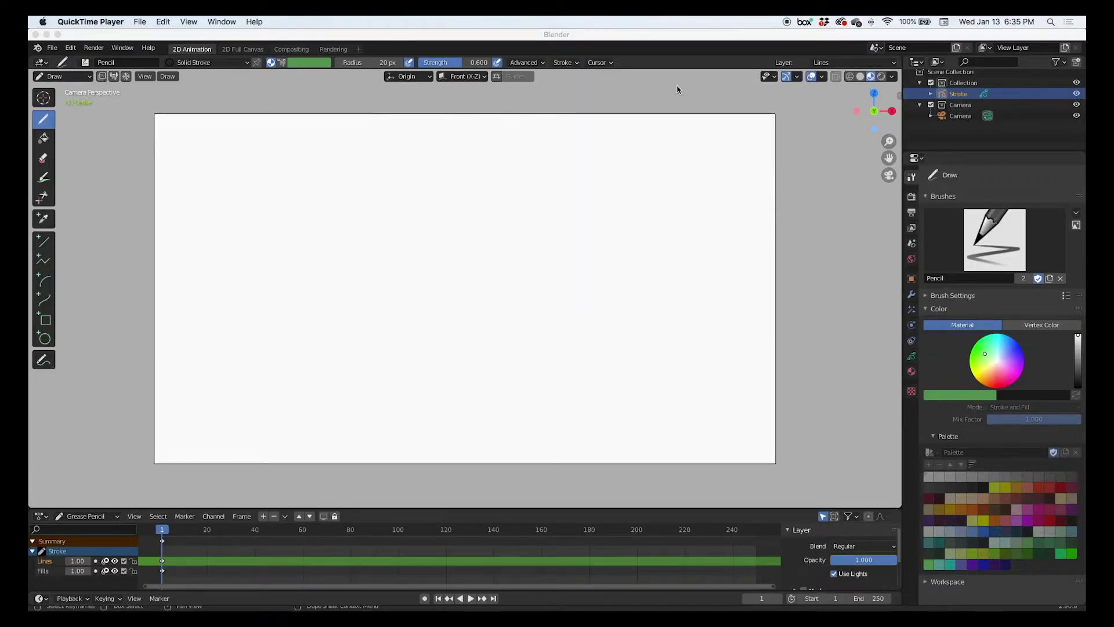
Split the drawing viewport side by side, then split the left one into columns and the right one into stacked views
{"action": "left_click", "coordinate": [629, 35]}
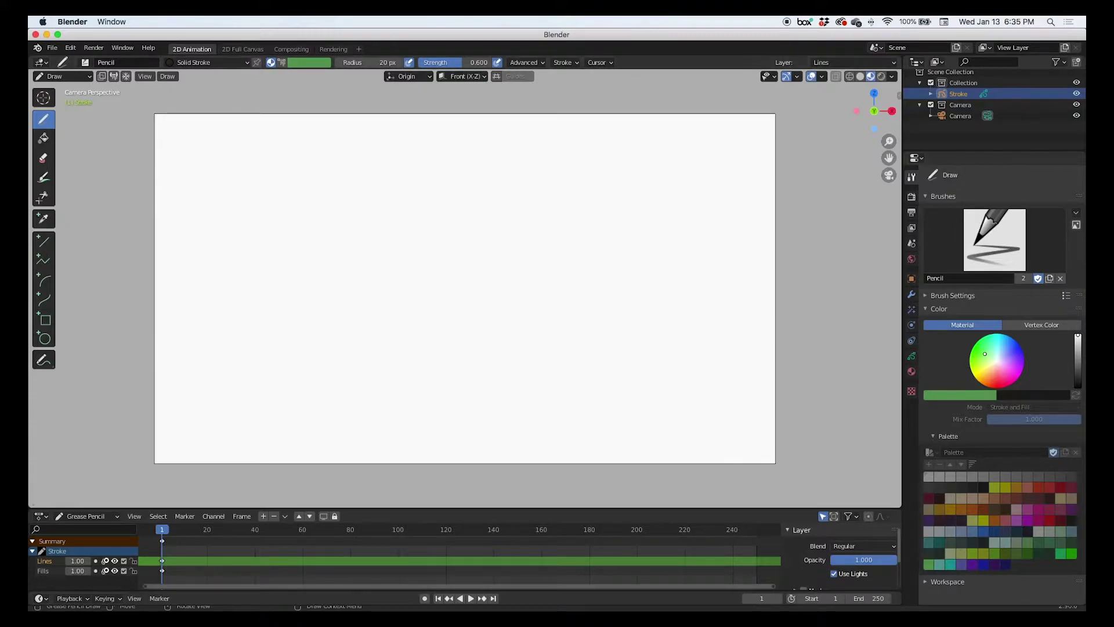
{"action": "left_click", "coordinate": [900, 504]}
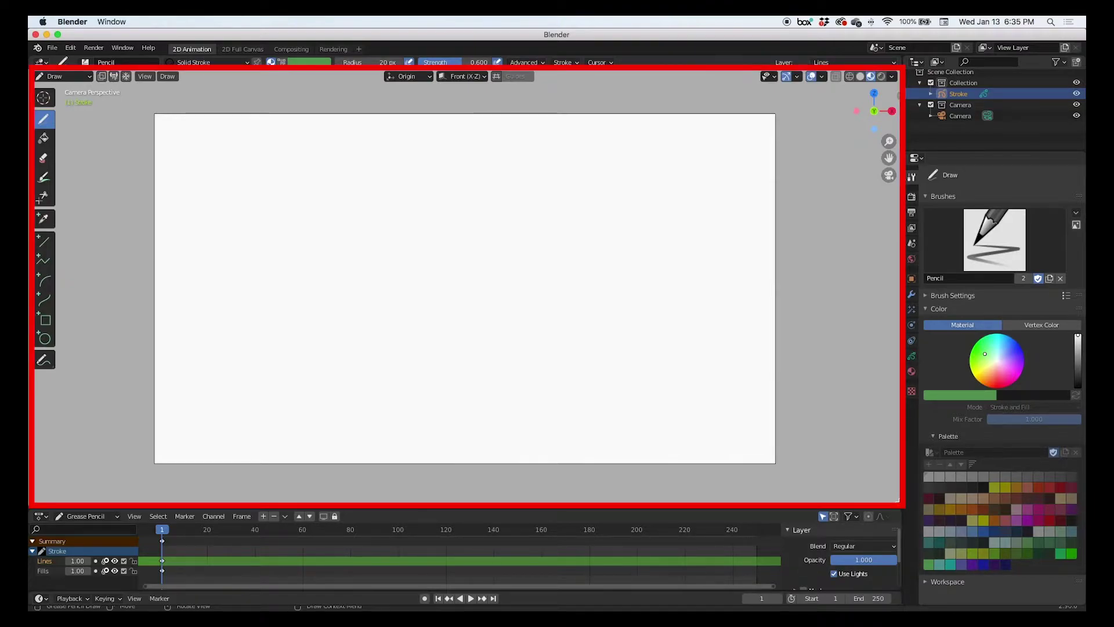
{"action": "left_click_drag", "start_coordinate": [899, 501], "coordinate": [450, 392]}
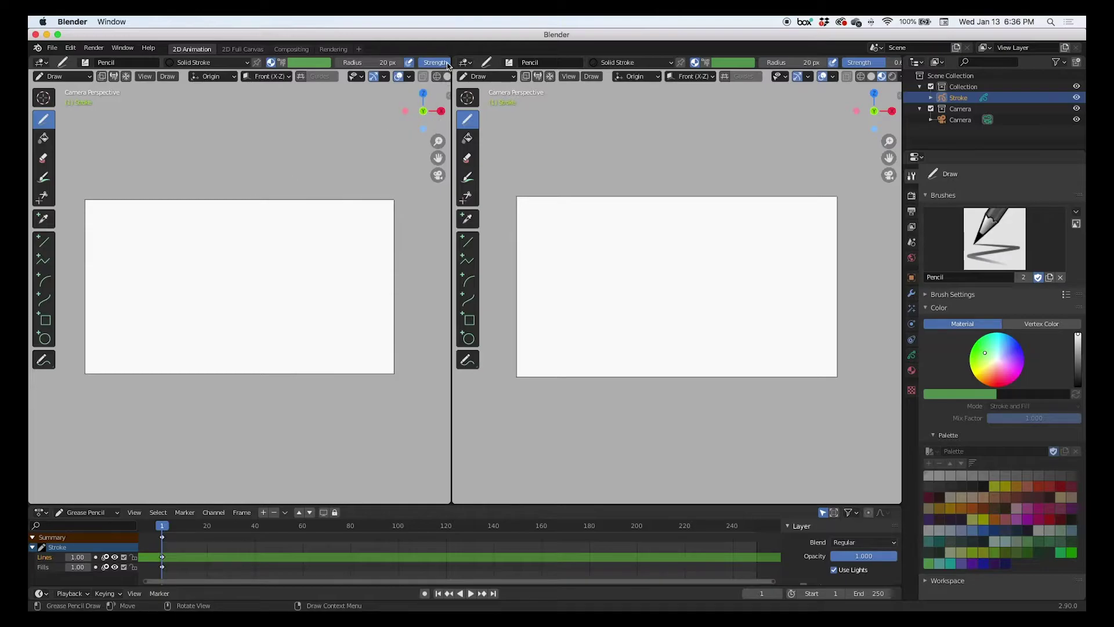
{"action": "left_click_drag", "start_coordinate": [441, 59], "coordinate": [239, 120]}
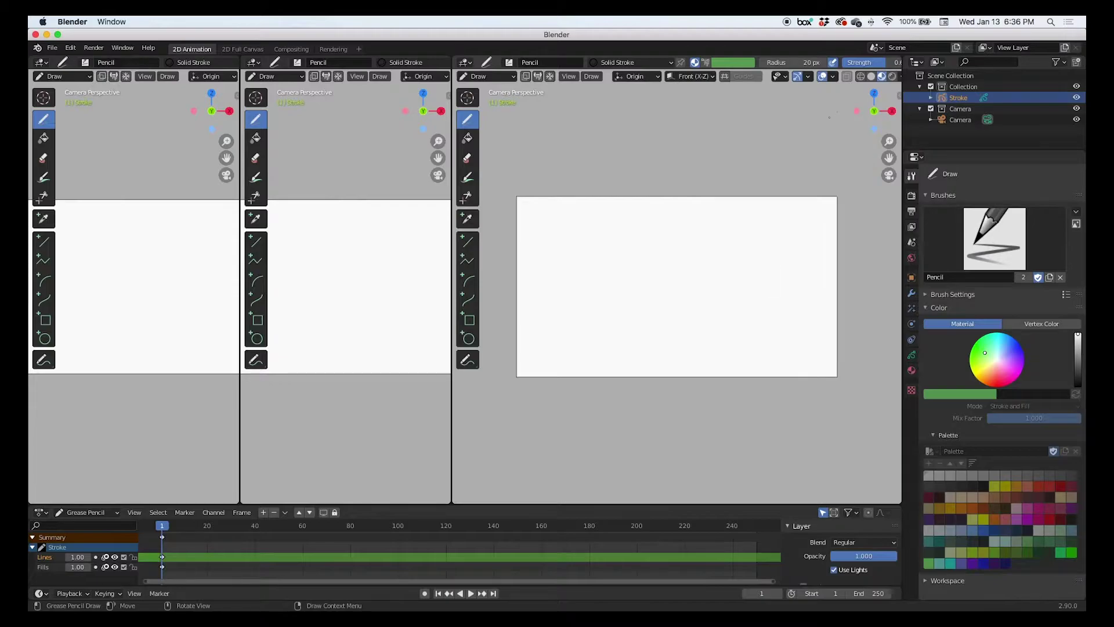
{"action": "left_click_drag", "start_coordinate": [898, 62], "coordinate": [800, 284]}
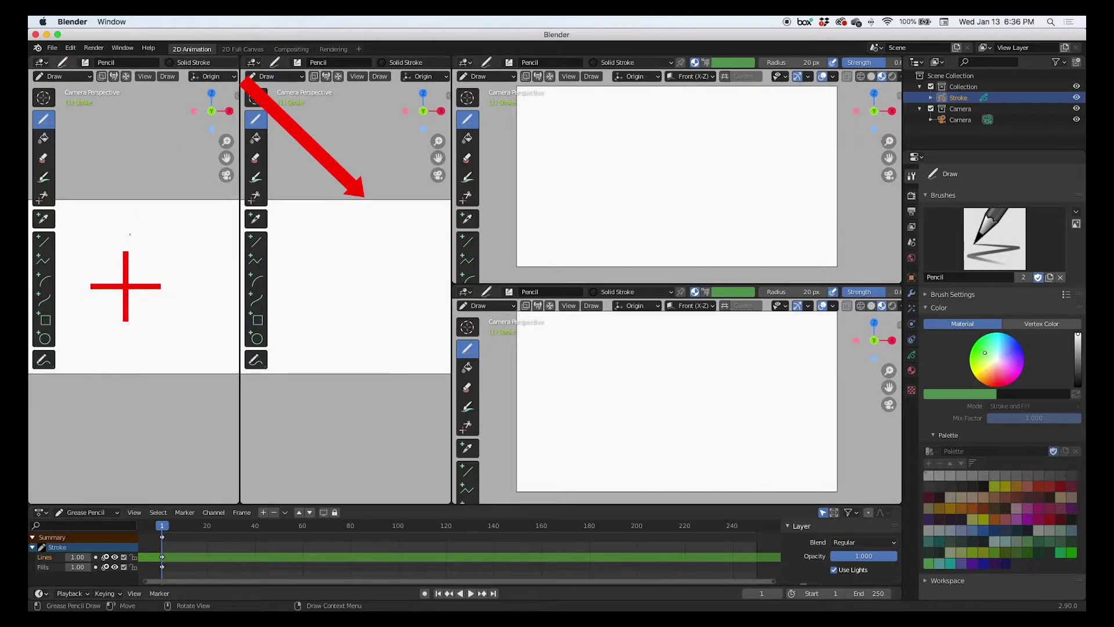
Join the middle viewport into the left one and the two stacked right viewports together, then close the update popup
{"action": "left_click_drag", "start_coordinate": [239, 64], "coordinate": [252, 62]}
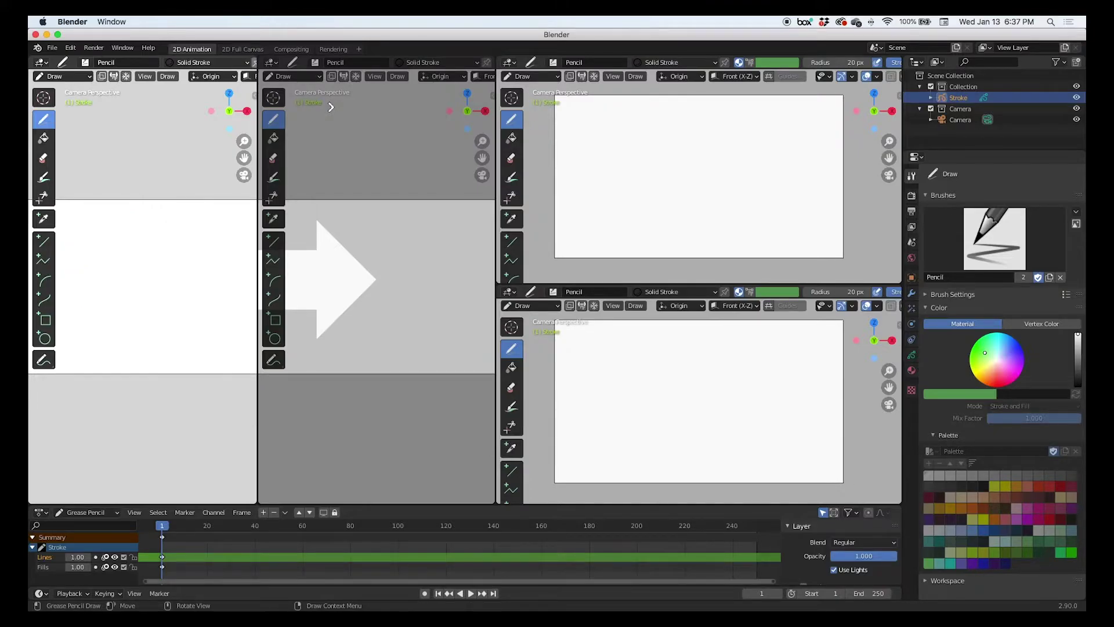
{"action": "left_click_drag", "start_coordinate": [330, 107], "coordinate": [222, 136]}
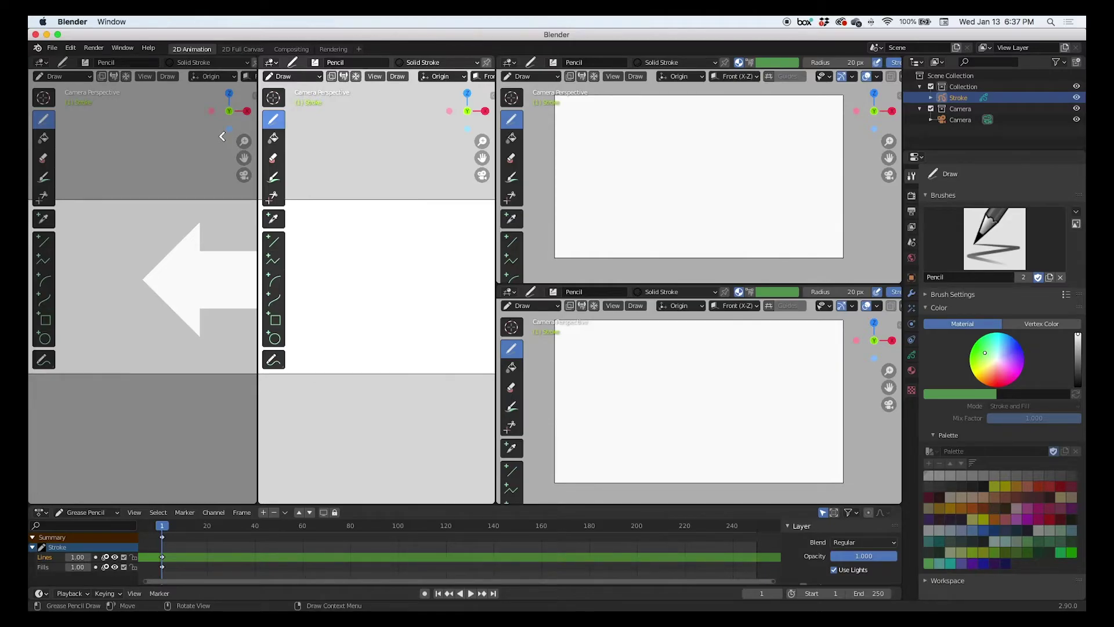
{"action": "left_click_drag", "start_coordinate": [222, 137], "coordinate": [312, 161]}
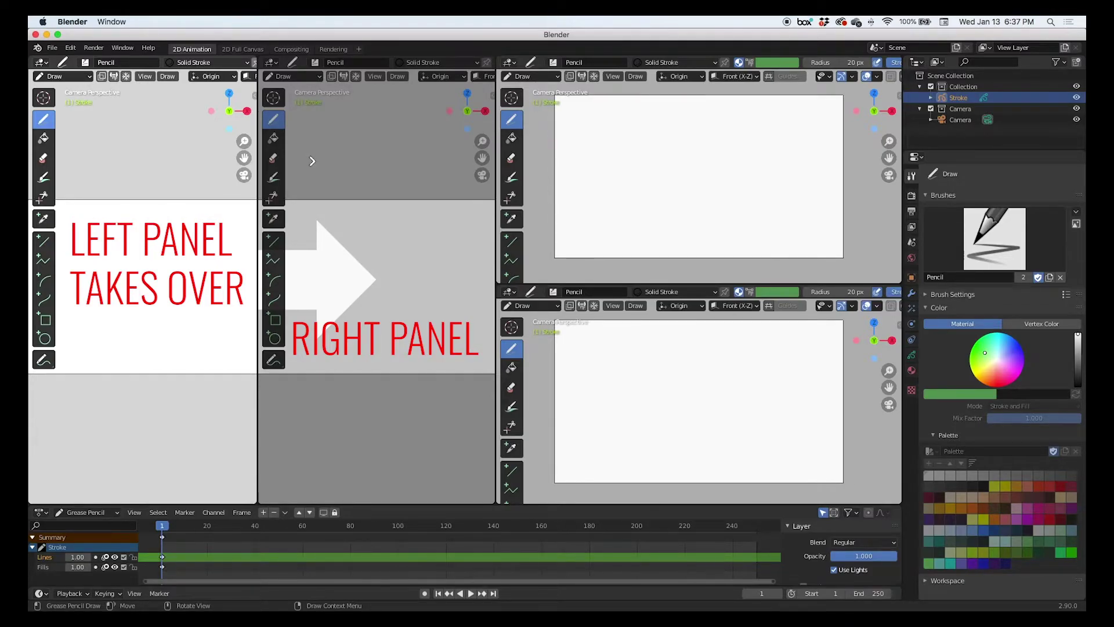
{"action": "left_click_drag", "start_coordinate": [312, 161], "coordinate": [310, 161]}
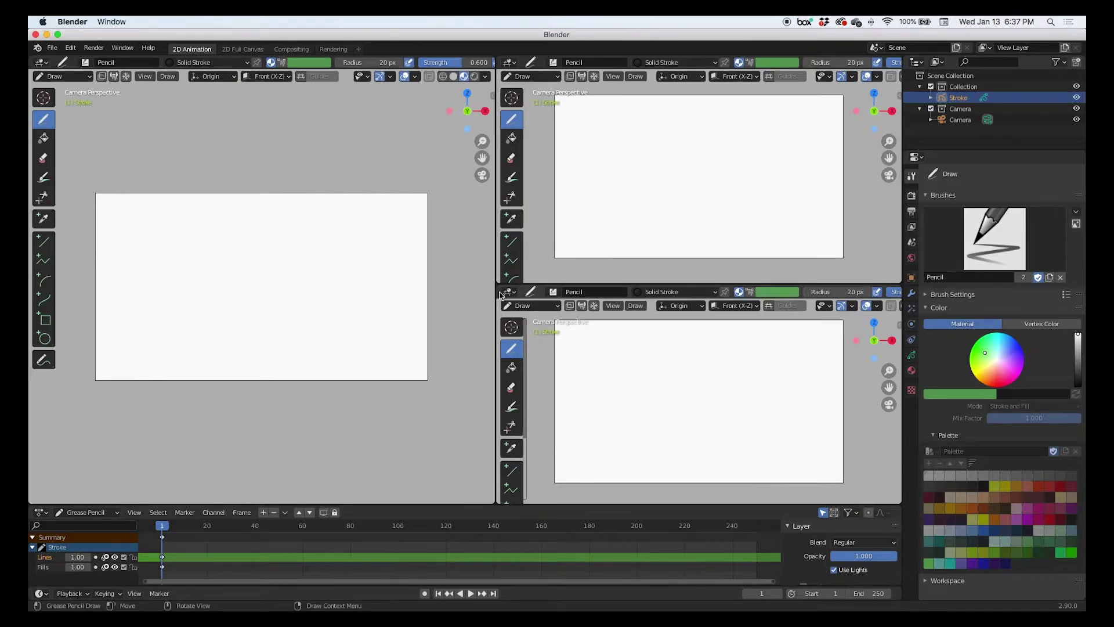
{"action": "left_click_drag", "start_coordinate": [499, 291], "coordinate": [521, 229]}
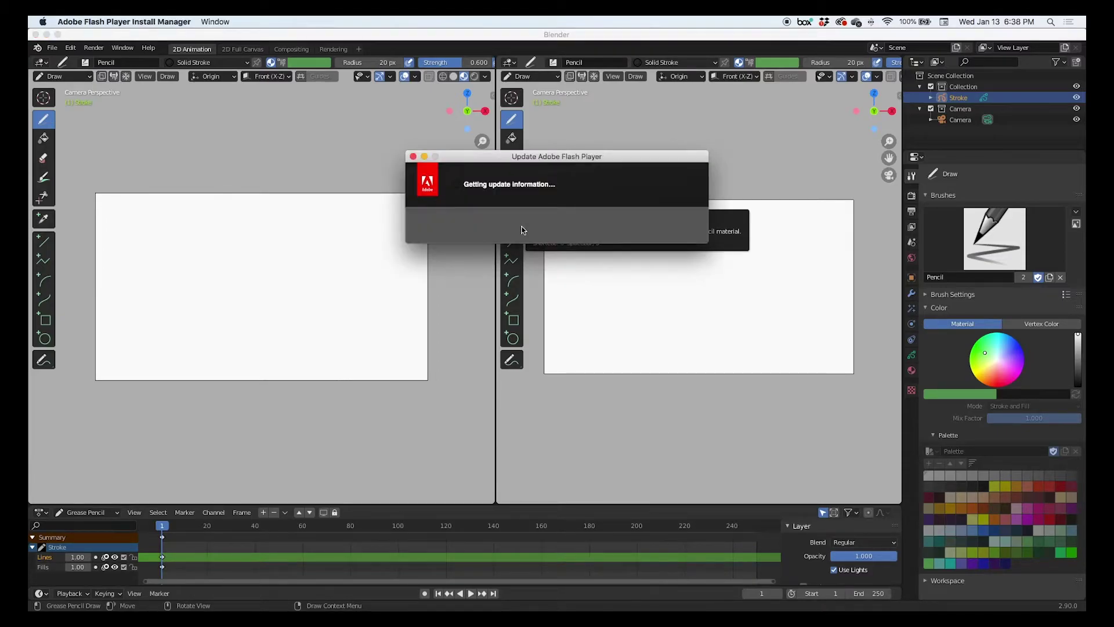
{"action": "left_click", "coordinate": [412, 157]}
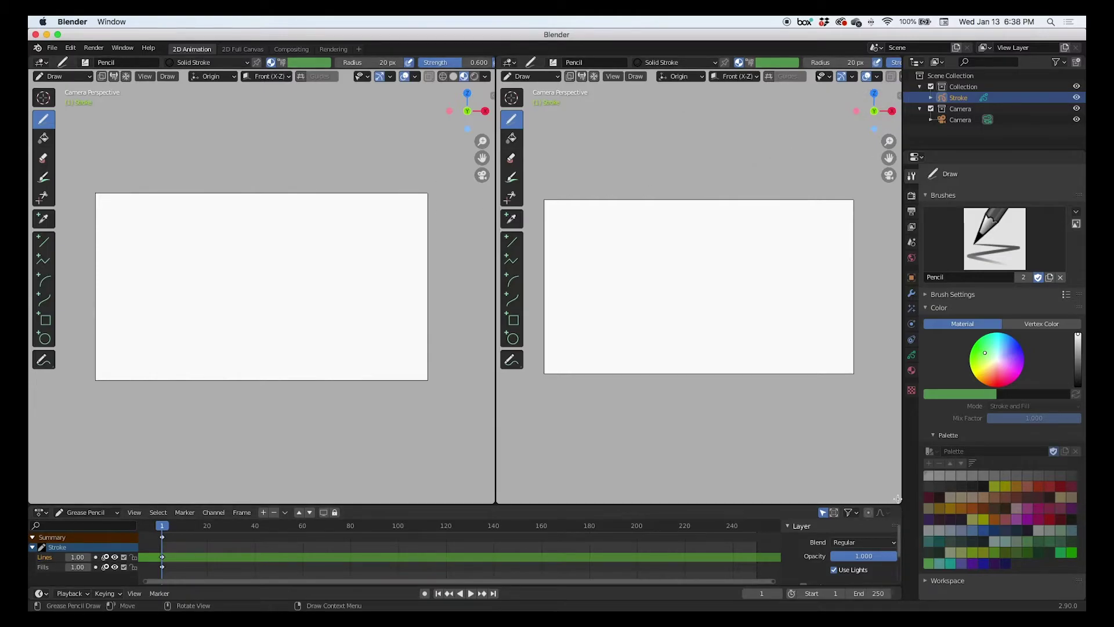
Split the right view side by side and then top/bottom, and join every area back into one full-width viewport
{"action": "left_click_drag", "start_coordinate": [897, 499], "coordinate": [686, 352]}
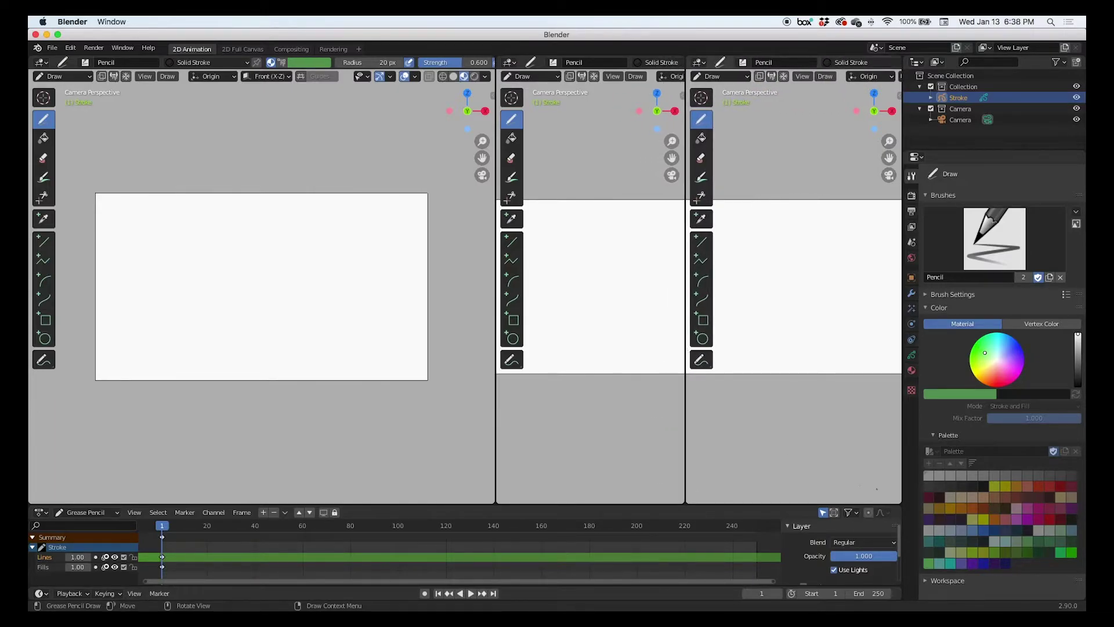
{"action": "left_click_drag", "start_coordinate": [898, 501], "coordinate": [867, 275]}
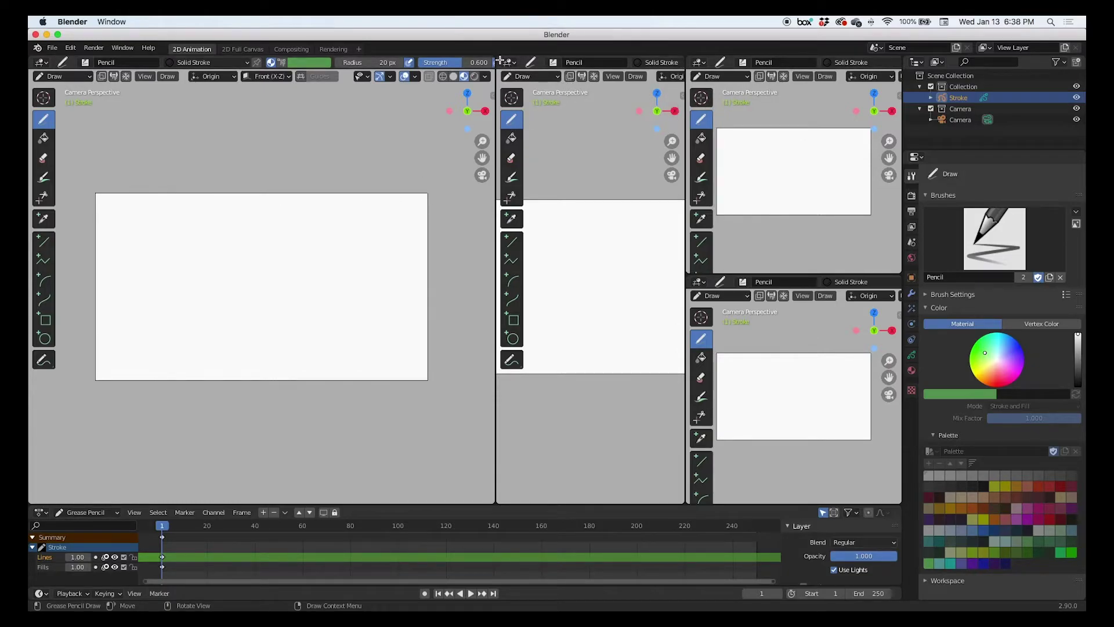
{"action": "left_click_drag", "start_coordinate": [499, 60], "coordinate": [369, 163]}
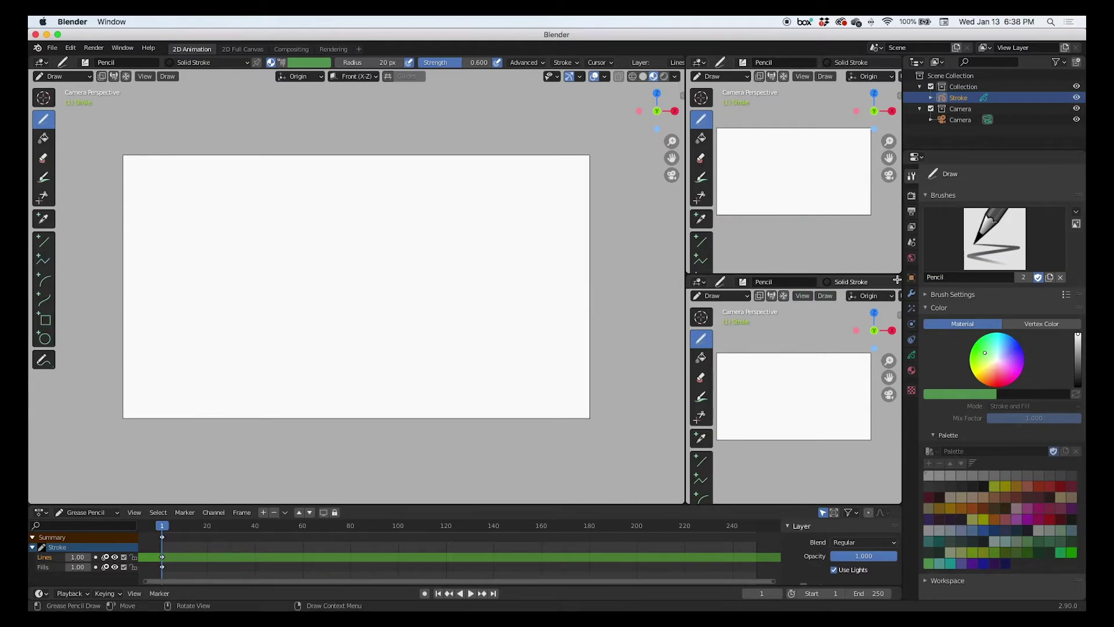
{"action": "left_click_drag", "start_coordinate": [896, 279], "coordinate": [865, 246]}
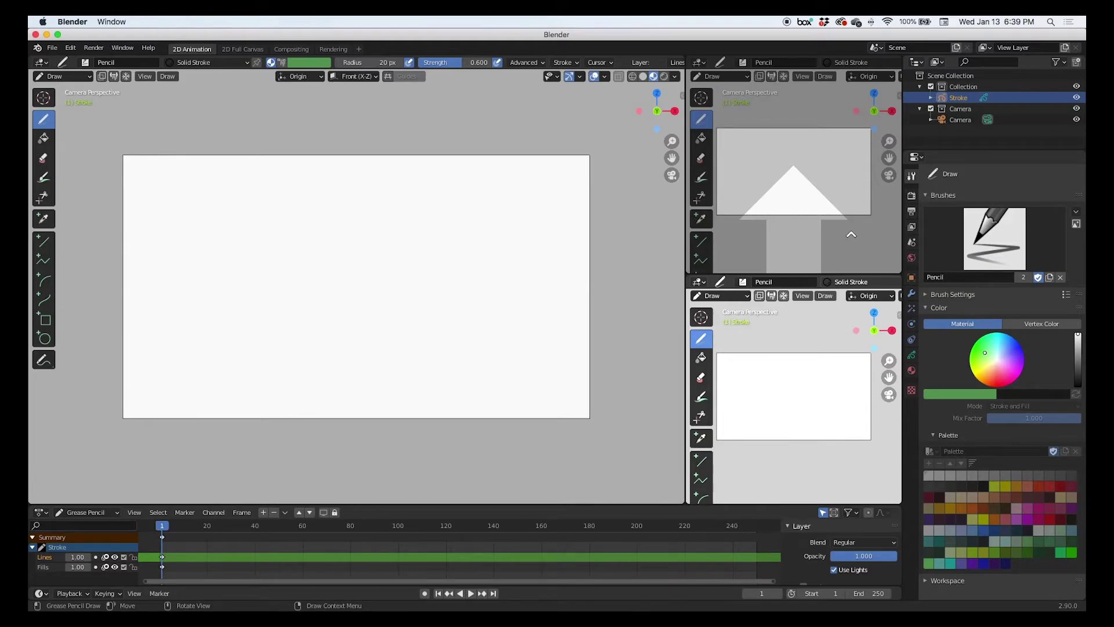
{"action": "left_click_drag", "start_coordinate": [851, 234], "coordinate": [829, 218]}
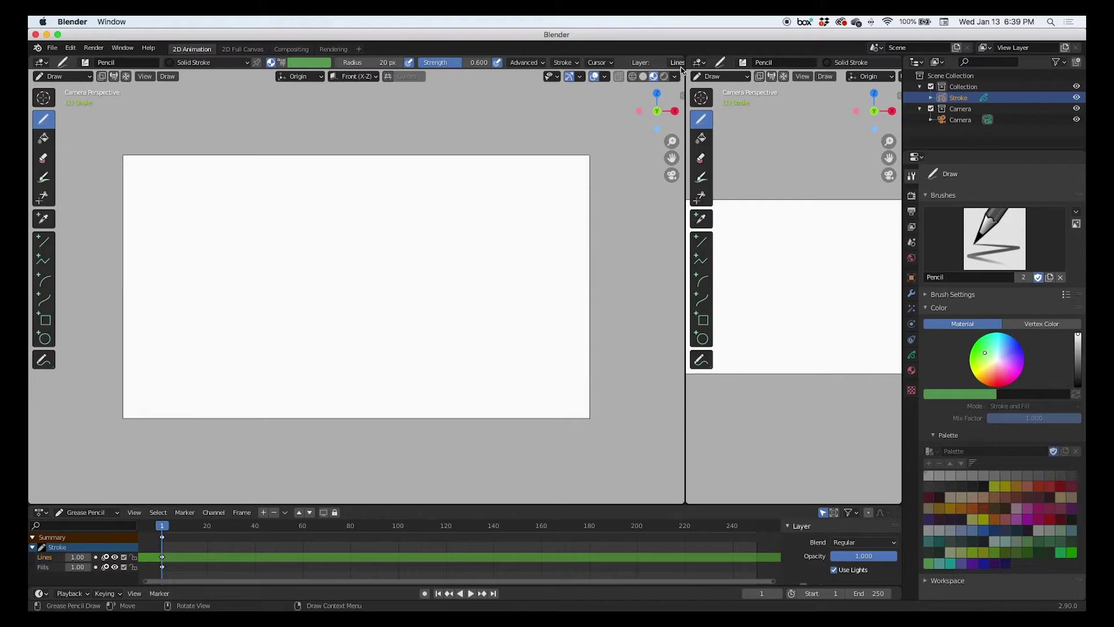
{"action": "left_click_drag", "start_coordinate": [681, 62], "coordinate": [780, 122]}
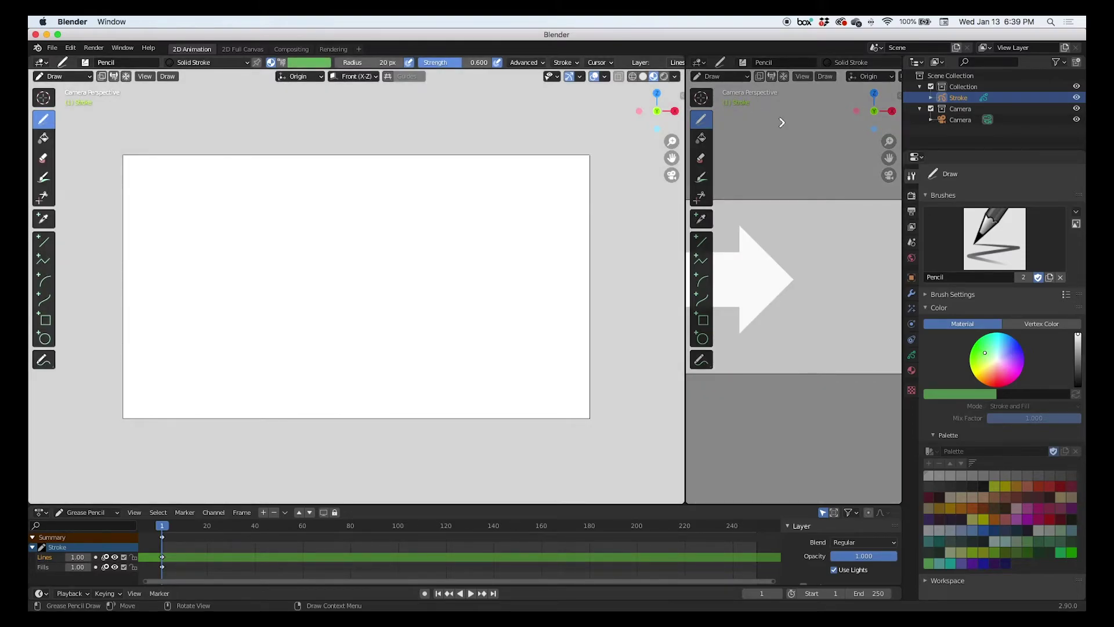
{"action": "left_click_drag", "start_coordinate": [782, 122], "coordinate": [747, 134]}
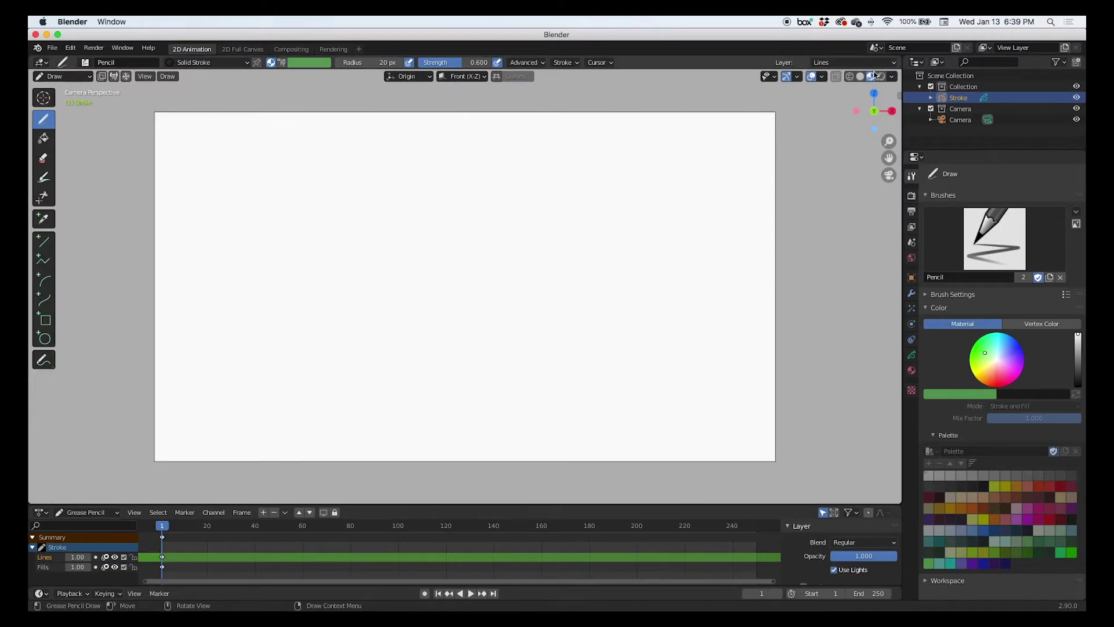
Split the view into a wide left viewport and two stacked right viewports, and show the upper-right editor types
{"action": "left_click_drag", "start_coordinate": [896, 61], "coordinate": [465, 166]}
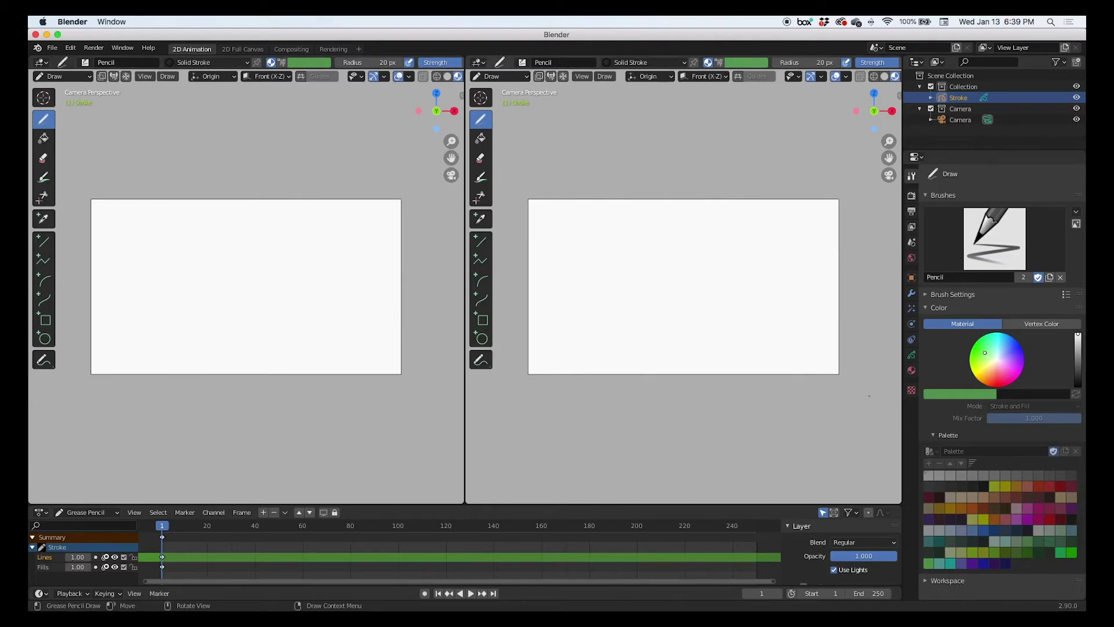
{"action": "left_click_drag", "start_coordinate": [894, 485], "coordinate": [854, 267]}
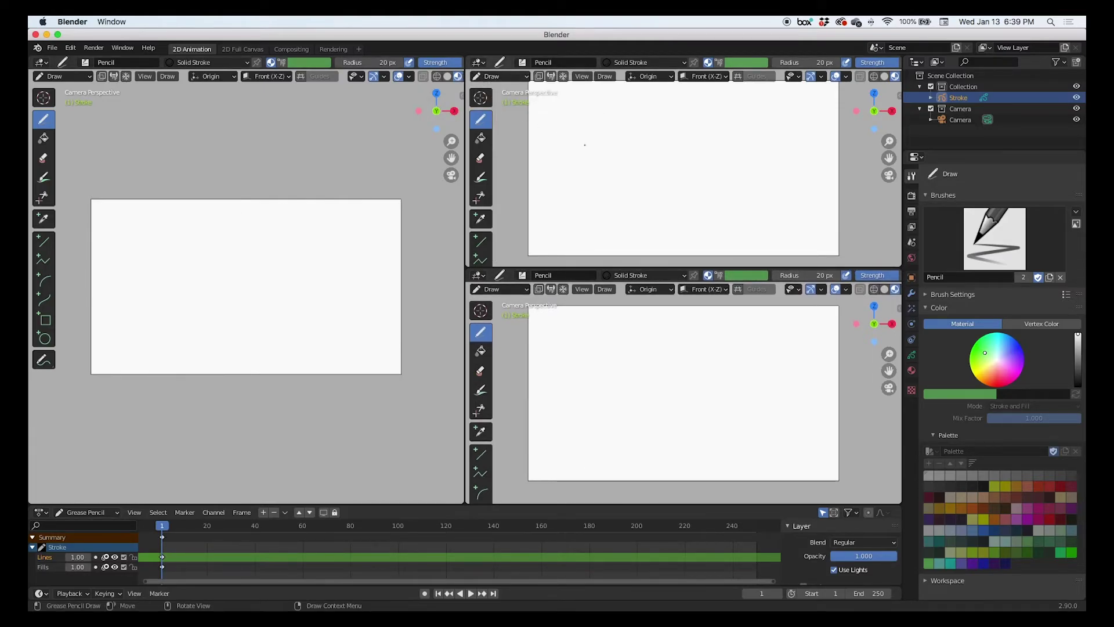
{"action": "left_click", "coordinate": [478, 62]}
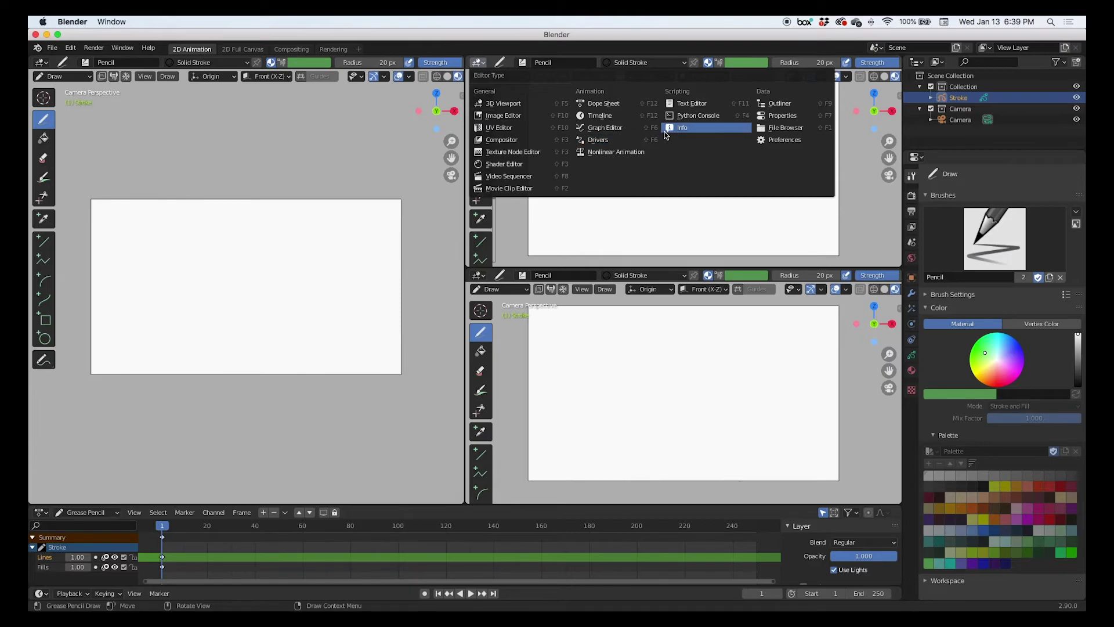
Turn the upper-right area into an Outliner, the lower-right into a Timeline and the left into a Graph Editor
{"action": "left_click", "coordinate": [765, 104]}
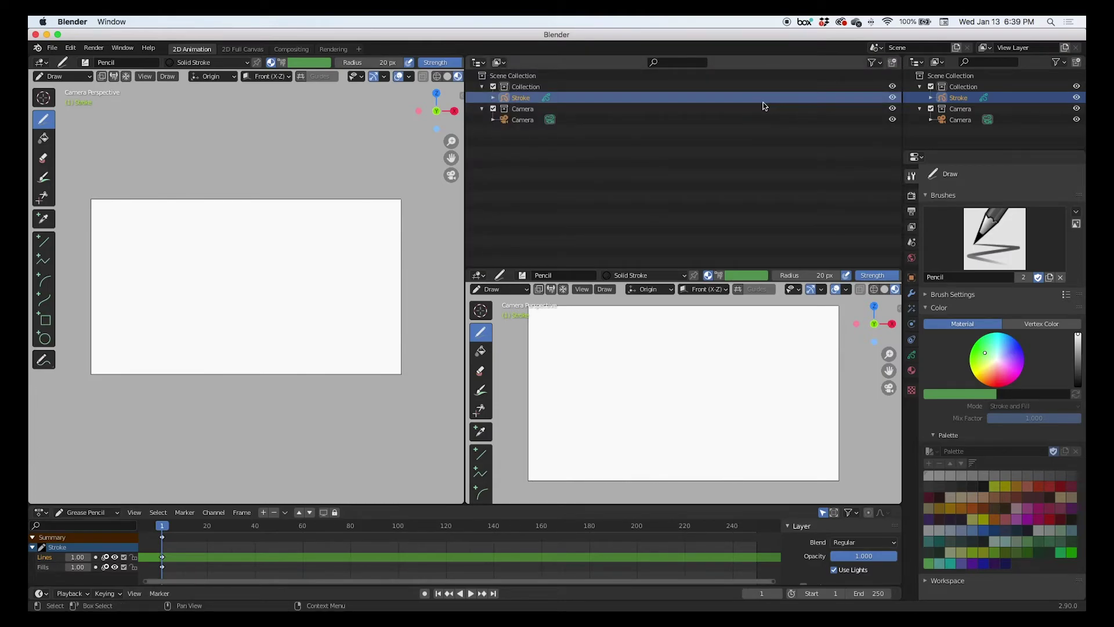
{"action": "left_click", "coordinate": [478, 276]}
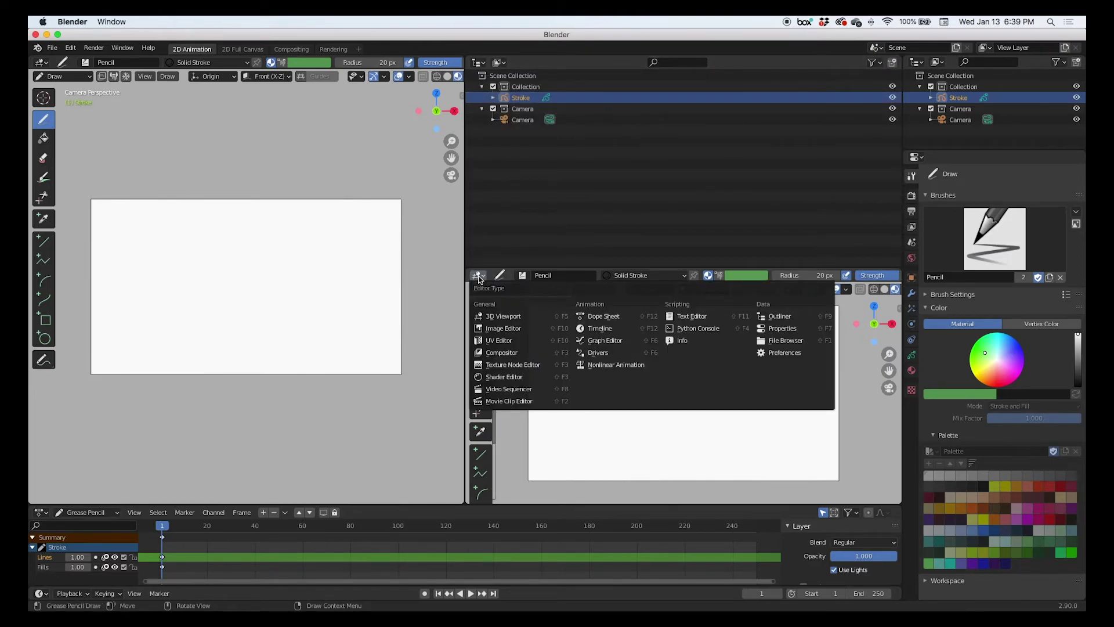
{"action": "left_click", "coordinate": [592, 328]}
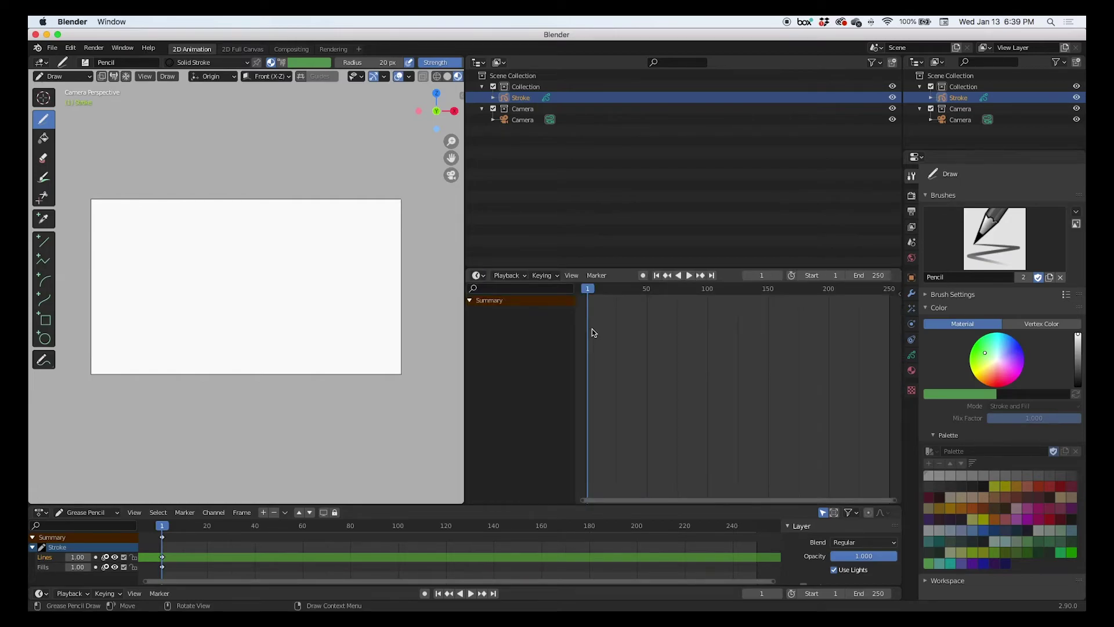
{"action": "left_click", "coordinate": [41, 63]}
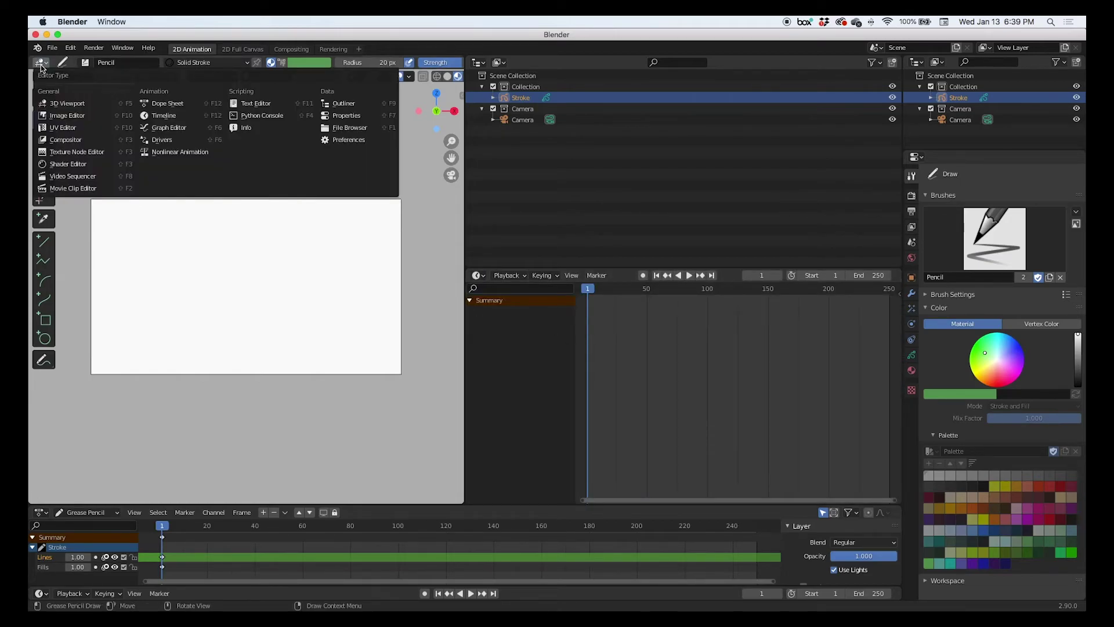
{"action": "left_click", "coordinate": [163, 129]}
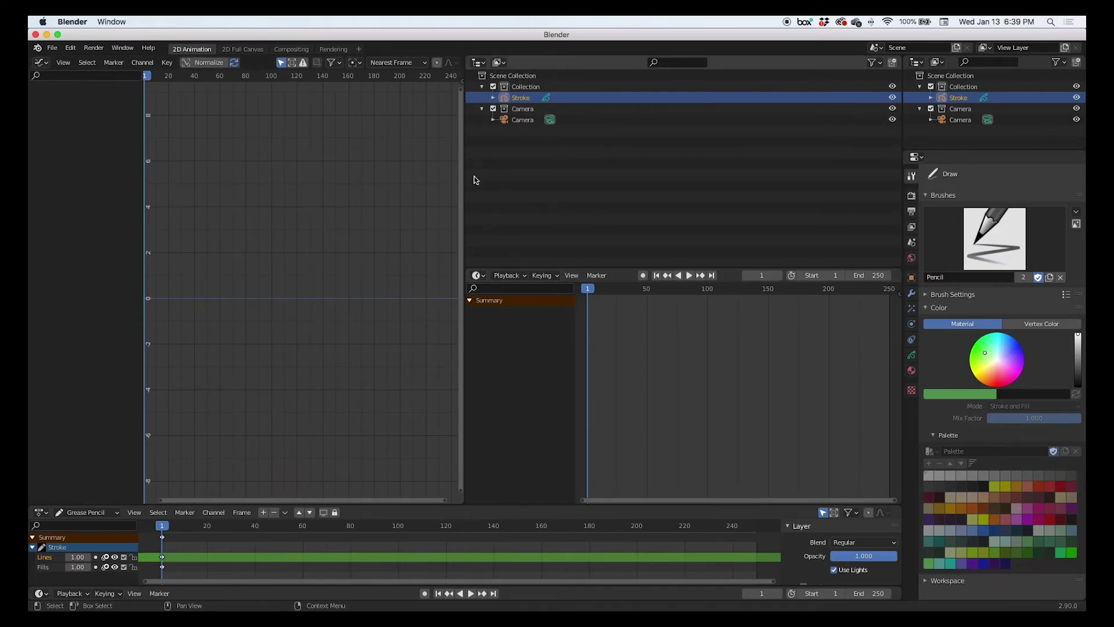
Make the upper-right area an Image Editor, and return the lower-right and left areas to 3D Viewports after trying Drivers
{"action": "left_click", "coordinate": [478, 277]}
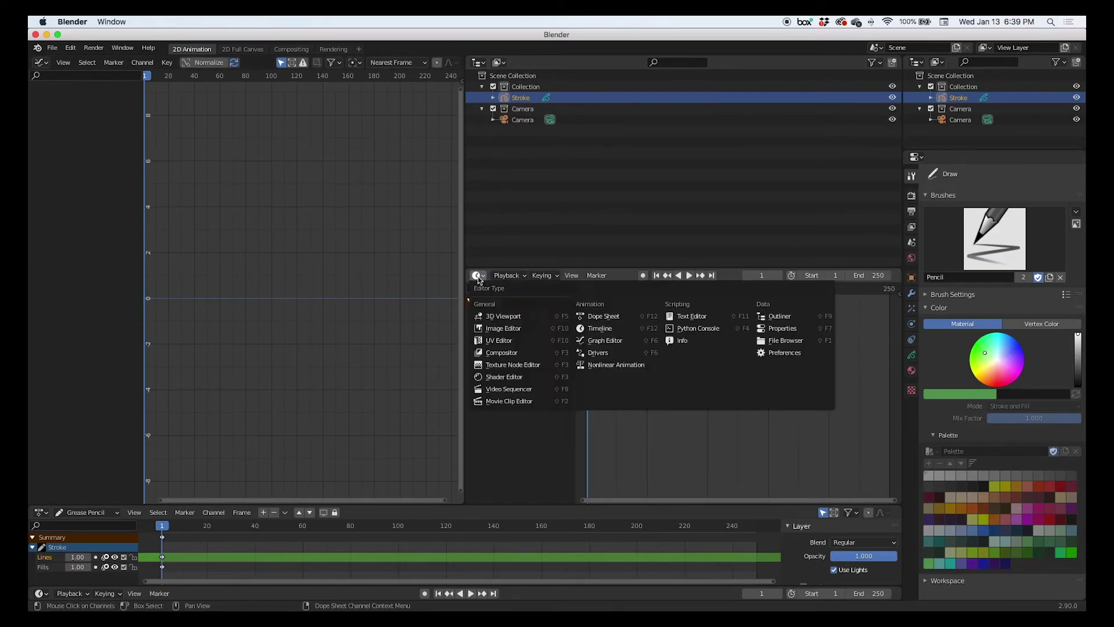
{"action": "left_click", "coordinate": [499, 316]}
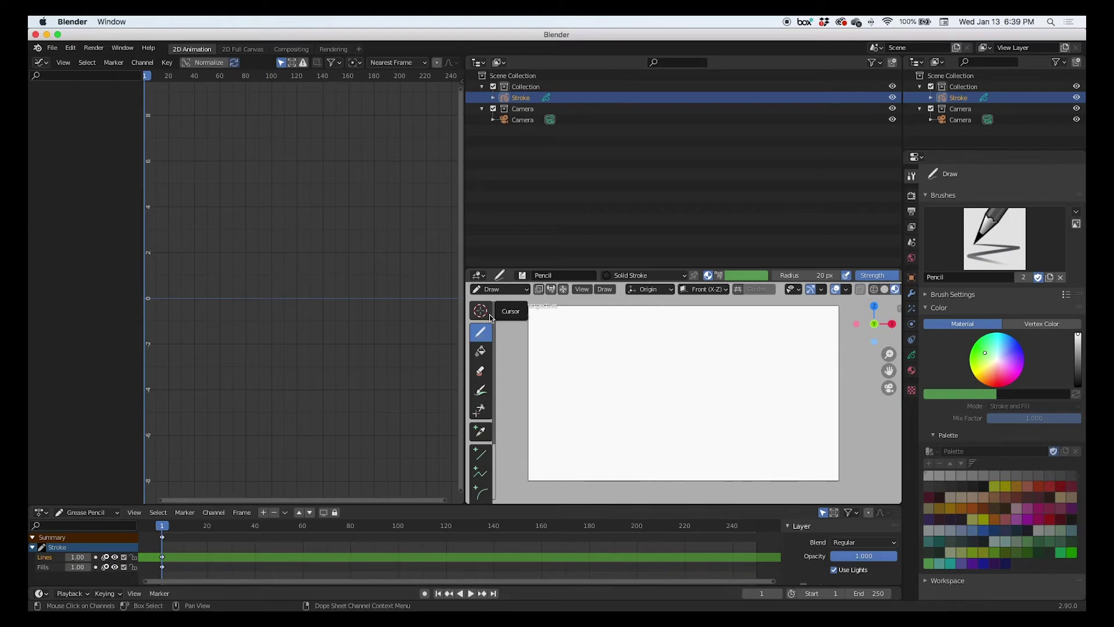
{"action": "left_click", "coordinate": [479, 62]}
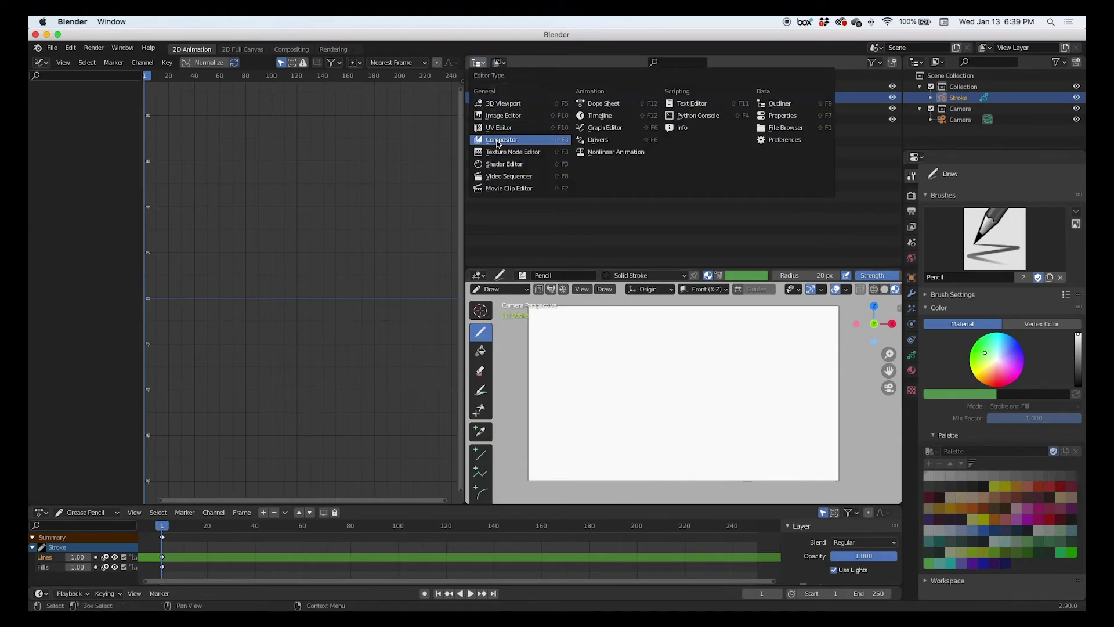
{"action": "left_click", "coordinate": [502, 116]}
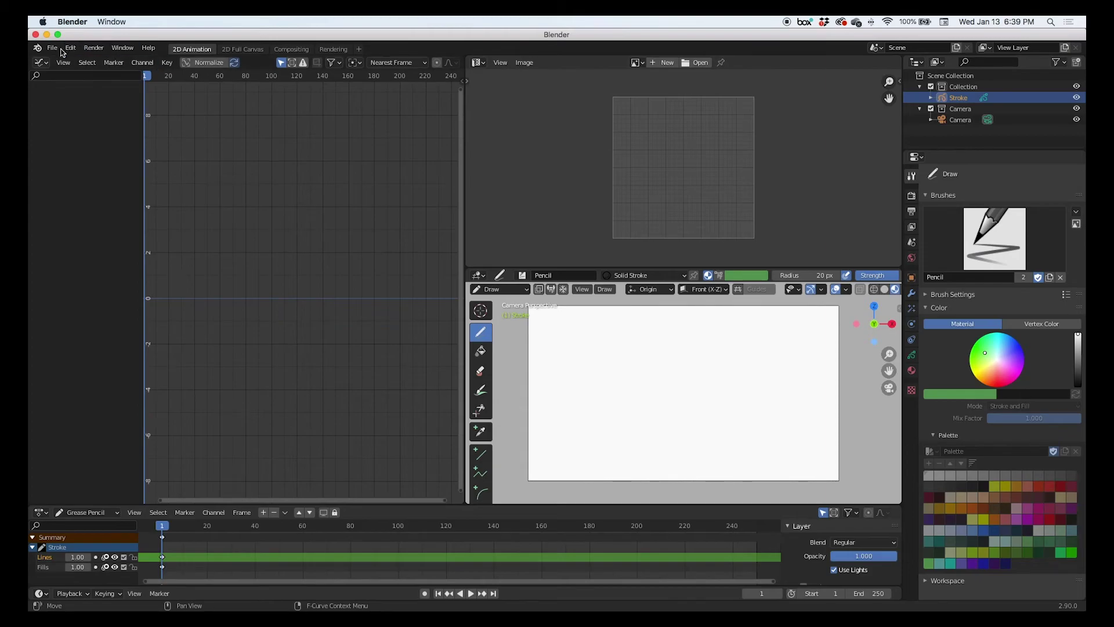
{"action": "left_click", "coordinate": [41, 63]}
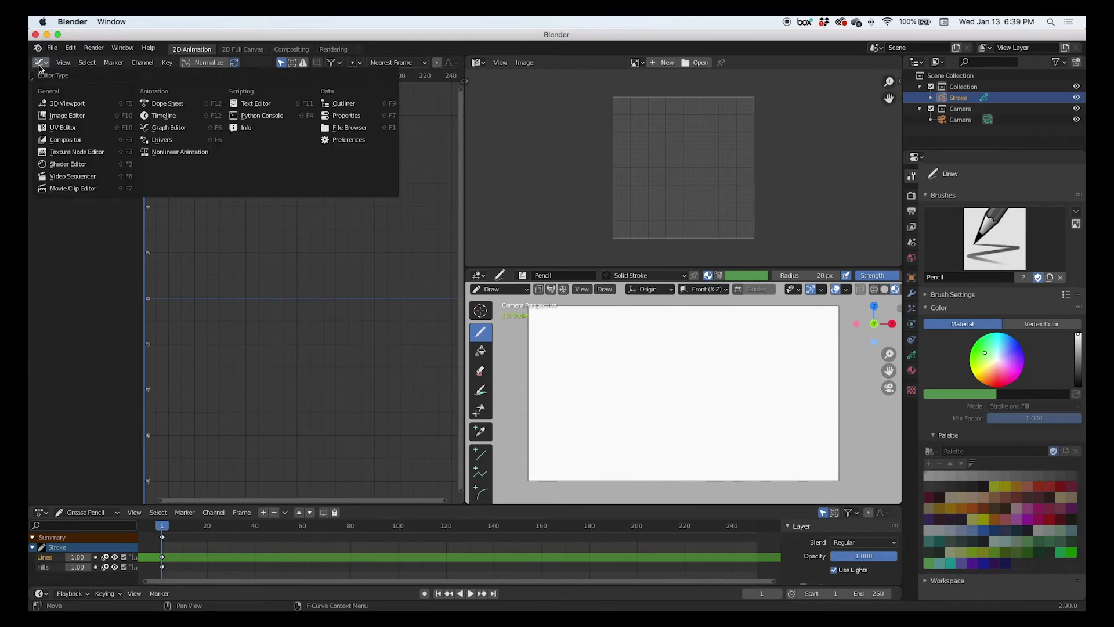
{"action": "left_click", "coordinate": [166, 144]}
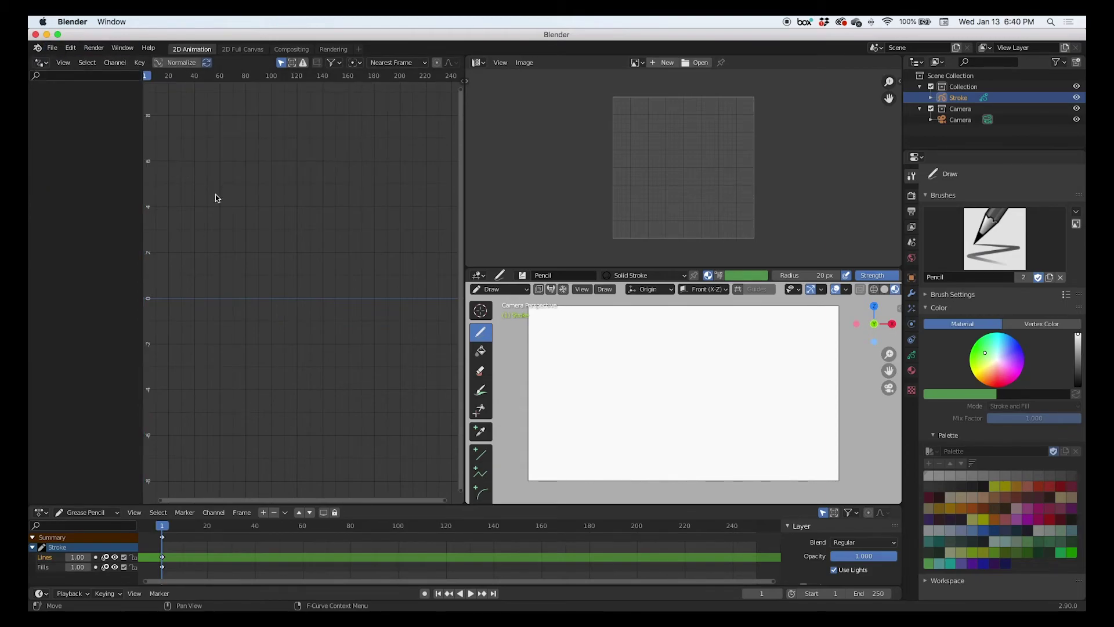
{"action": "left_click", "coordinate": [41, 63]}
{"action": "left_click", "coordinate": [57, 103]}
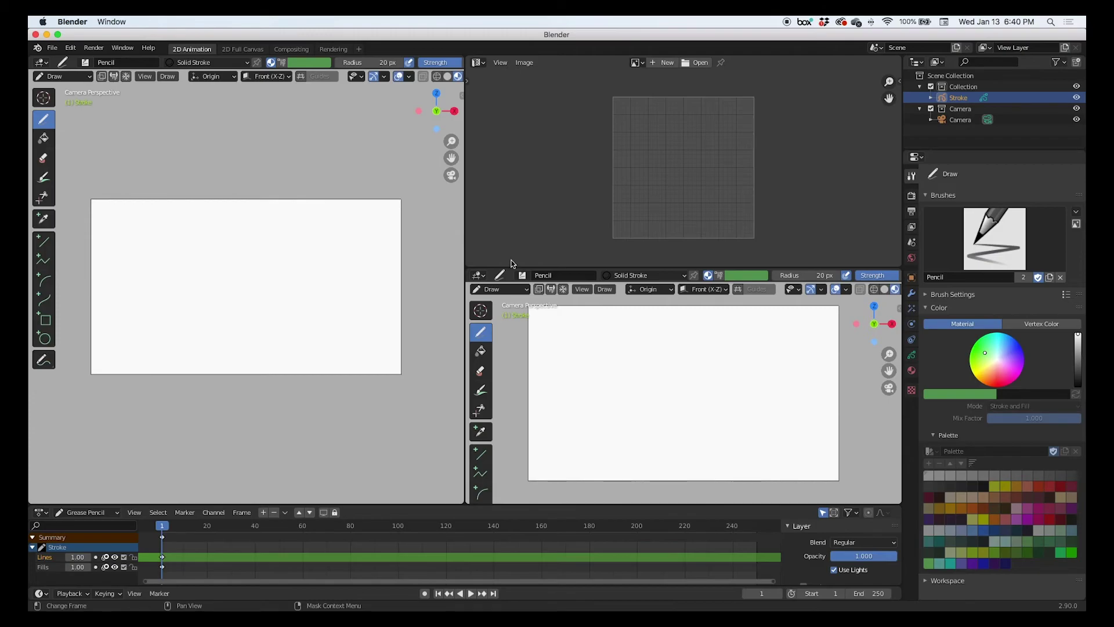
Merge away the Image Editor, split the view into four viewports, then rejoin each column's top and bottom views
{"action": "left_click_drag", "start_coordinate": [470, 273], "coordinate": [511, 219]}
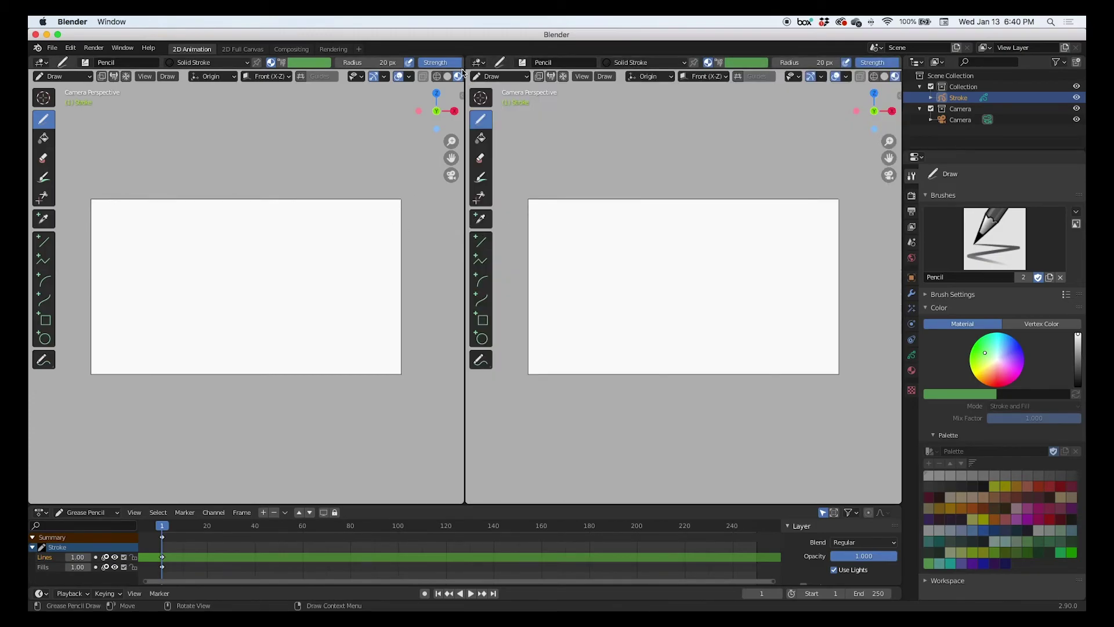
{"action": "left_click_drag", "start_coordinate": [484, 79], "coordinate": [628, 195]}
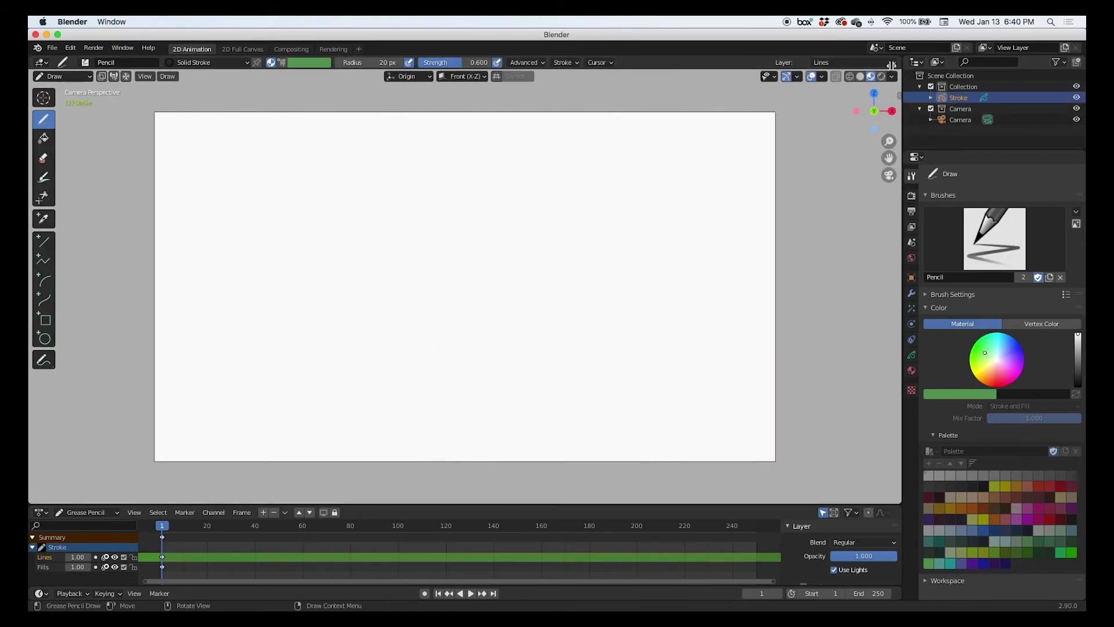
{"action": "left_click_drag", "start_coordinate": [897, 74], "coordinate": [473, 204]}
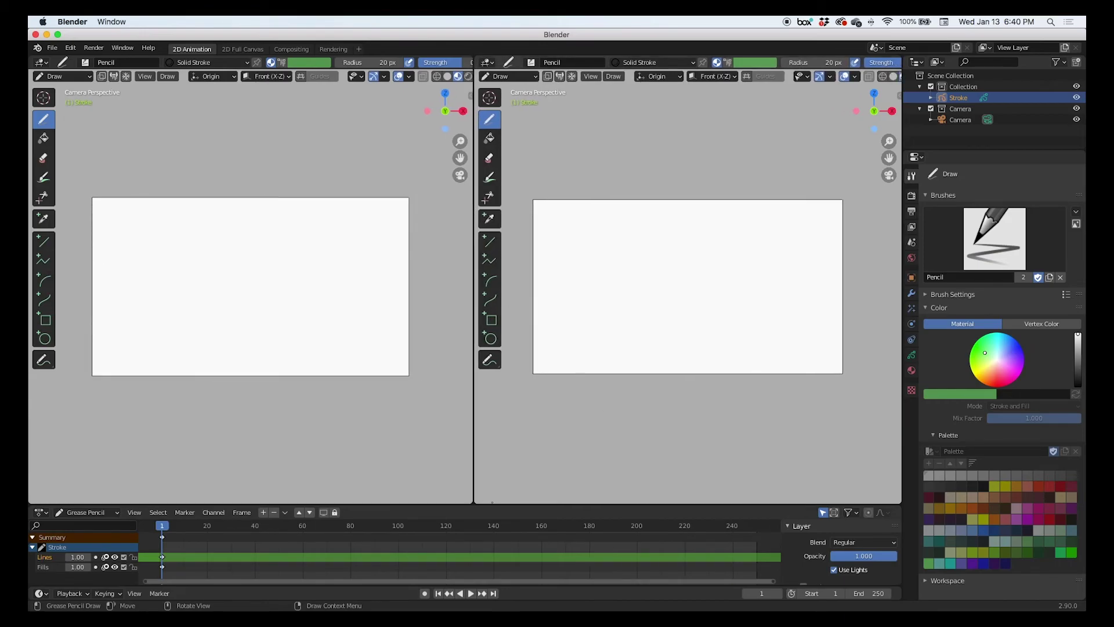
{"action": "left_click_drag", "start_coordinate": [478, 500], "coordinate": [531, 260]}
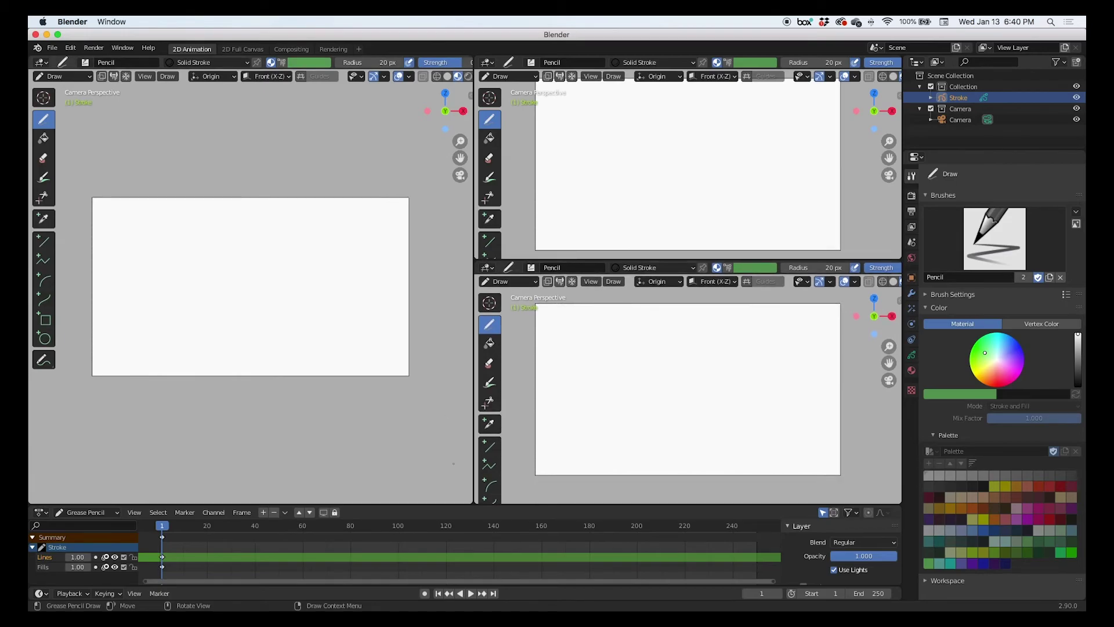
{"action": "left_click_drag", "start_coordinate": [471, 501], "coordinate": [438, 259]}
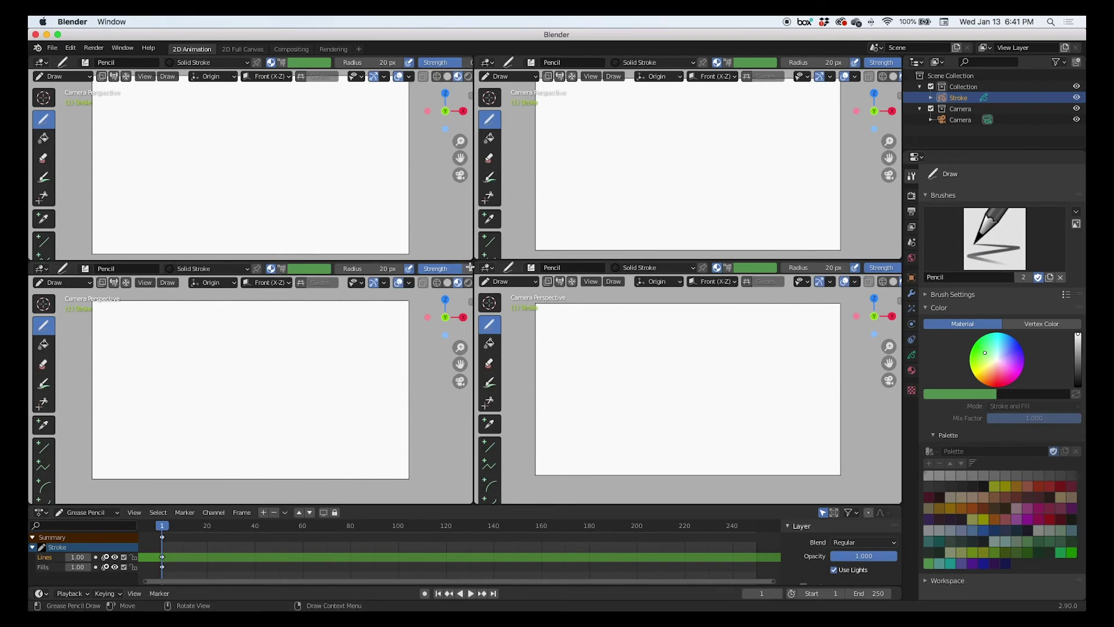
{"action": "left_click_drag", "start_coordinate": [456, 239], "coordinate": [456, 238]}
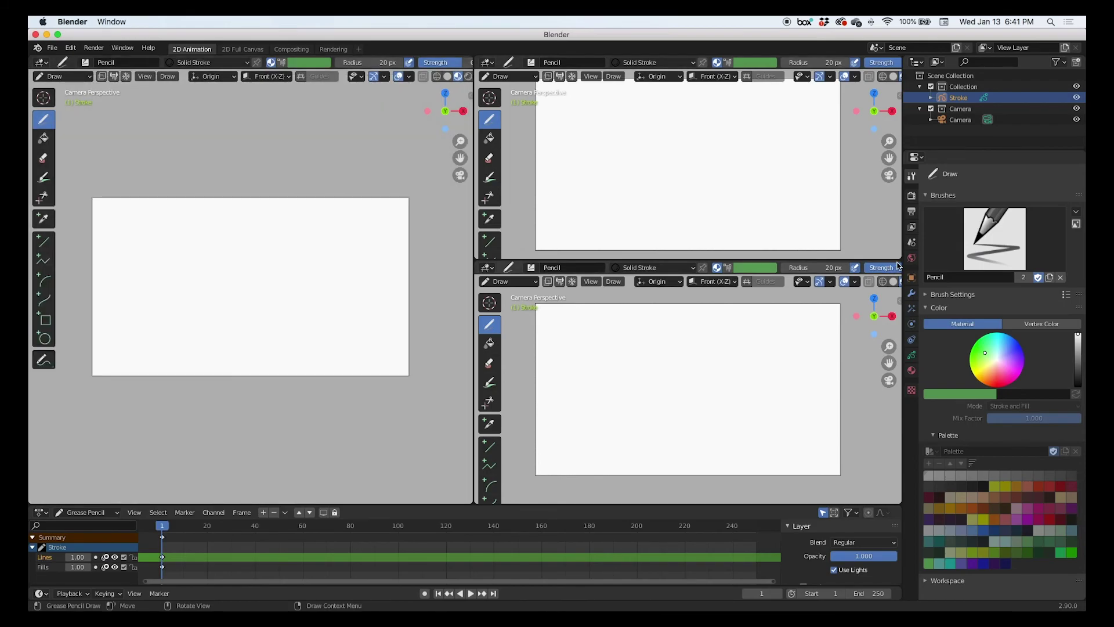
{"action": "left_click_drag", "start_coordinate": [897, 267], "coordinate": [864, 214]}
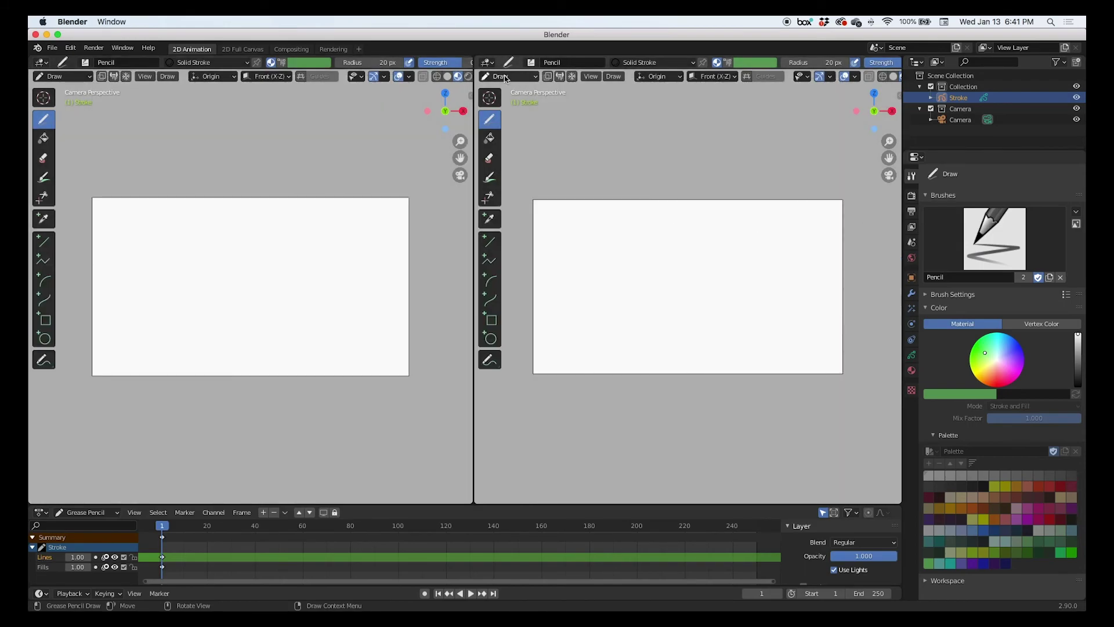
{"action": "left_click_drag", "start_coordinate": [470, 59], "coordinate": [582, 234]}
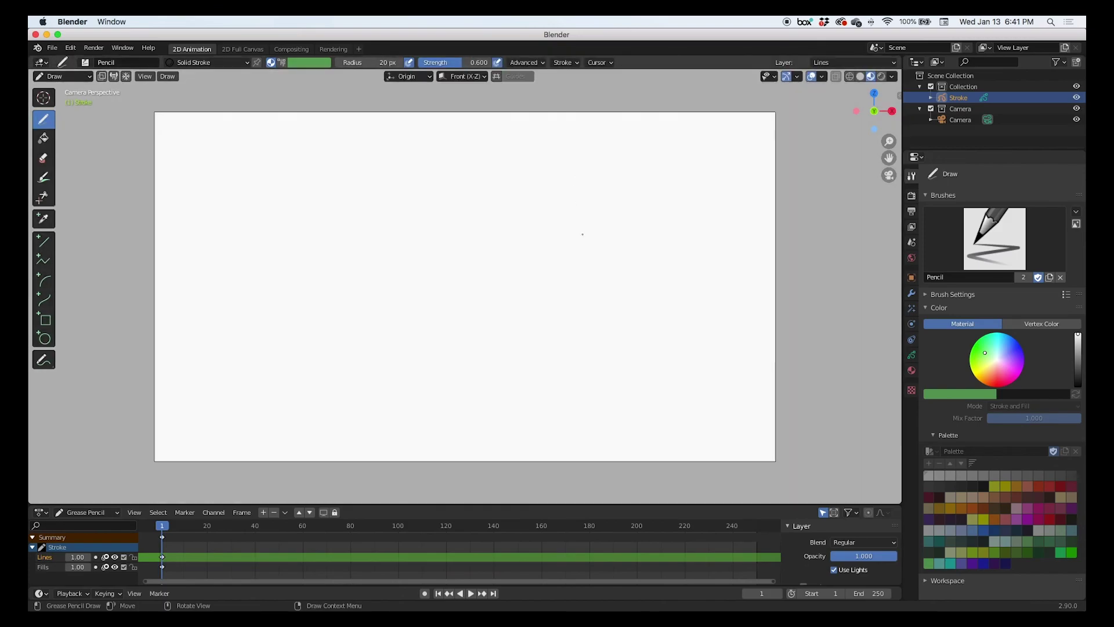